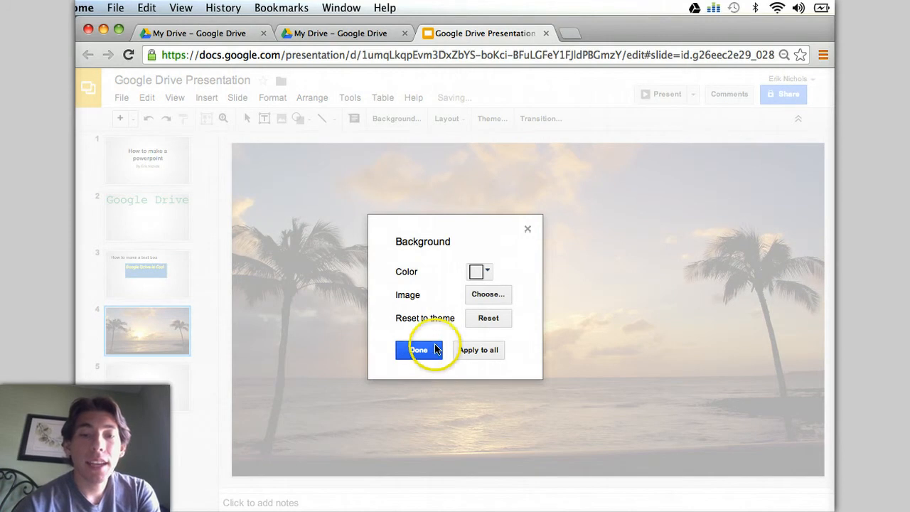
- Accept the sunset image as slide 4's background and apply the Title Only layout to the slide
{"action": "left_click", "coordinate": [419, 351]}
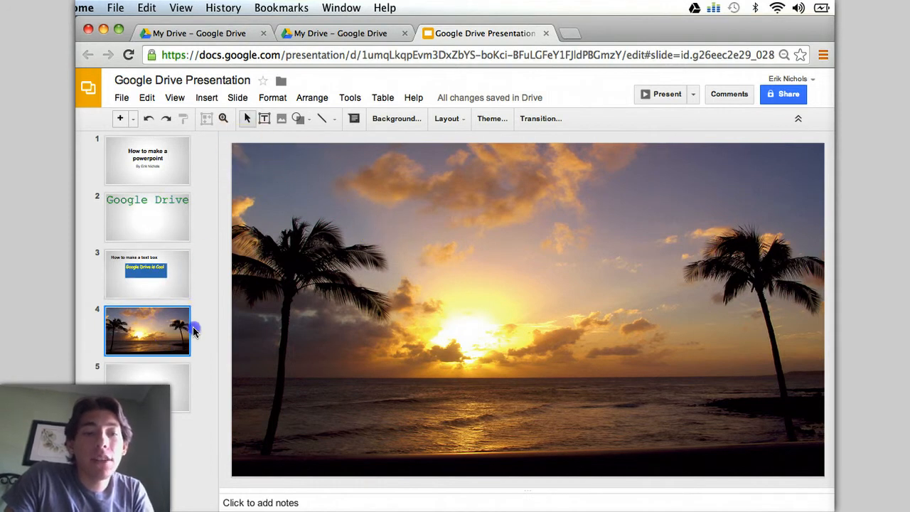
{"action": "right_click", "coordinate": [151, 329]}
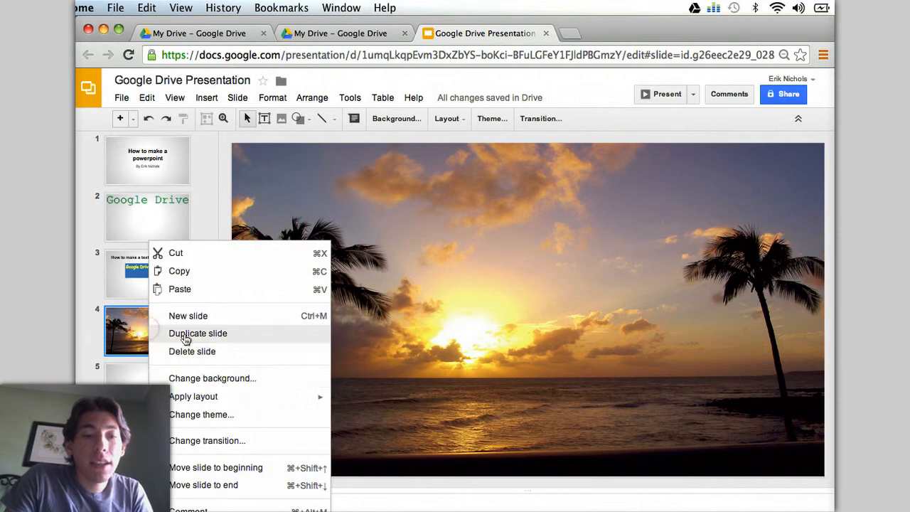
{"action": "mouse_move", "coordinate": [242, 396]}
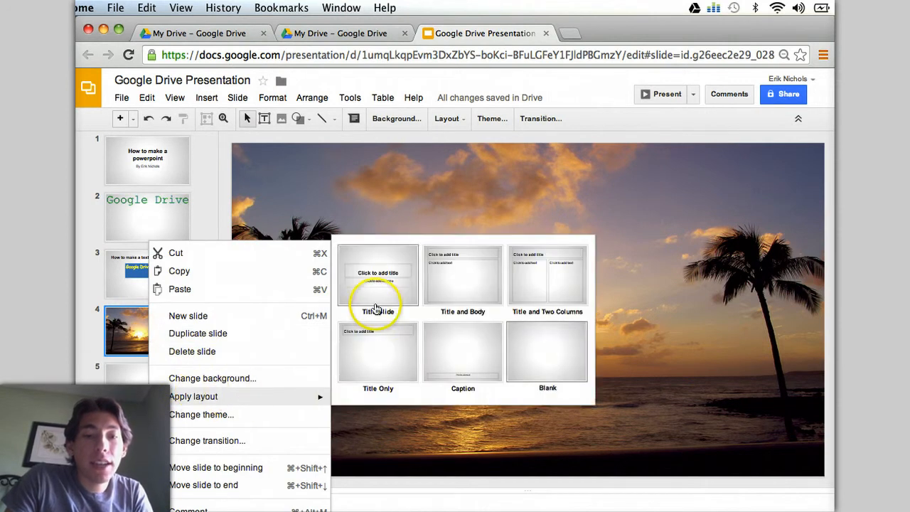
{"action": "left_click", "coordinate": [388, 337]}
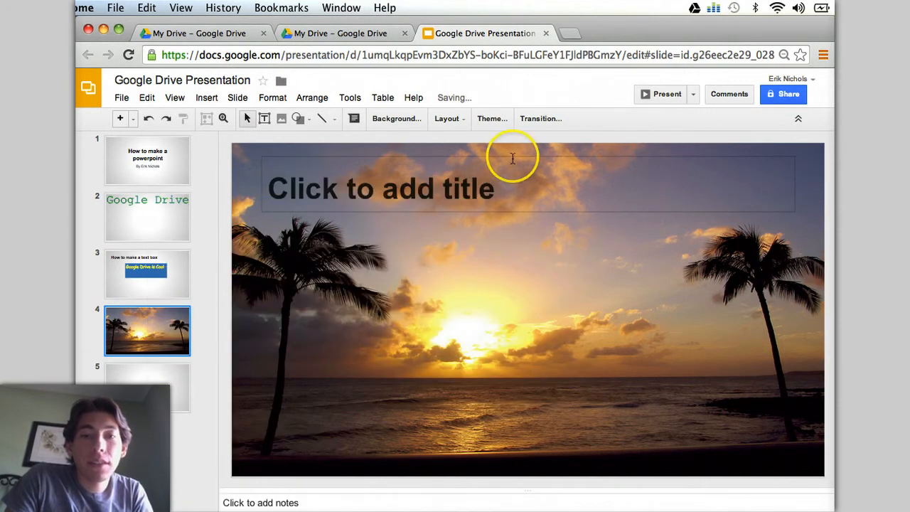
- Enter sample text in slide 4's title placeholder and erase it again
{"action": "left_click", "coordinate": [503, 186]}
{"action": "type", "text": "FBejbfege"}
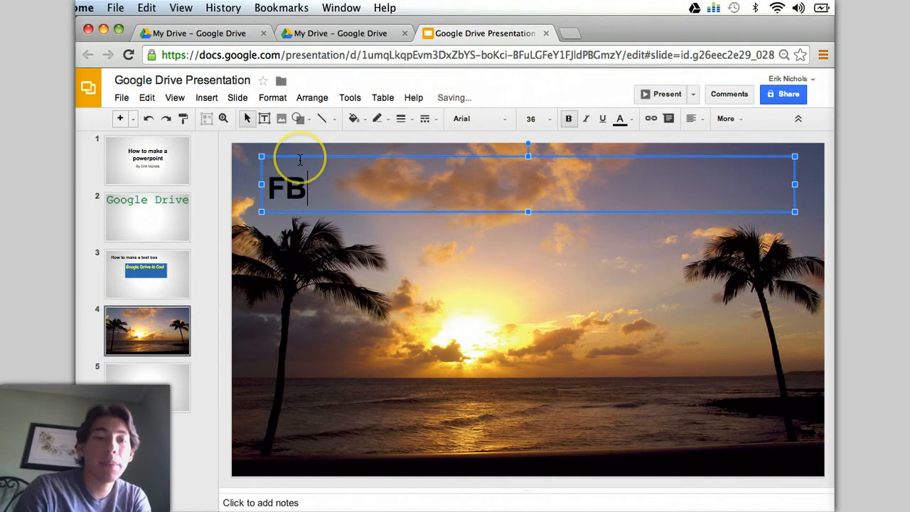
{"action": "key", "text": "BackSpace"}
{"action": "key", "text": "BackSpace"}
{"action": "key", "text": "BackSpace"}
{"action": "key", "text": "BackSpace"}
{"action": "key", "text": "BackSpace"}
{"action": "key", "text": "BackSpace"}
{"action": "key", "text": "BackSpace"}
{"action": "key", "text": "BackSpace"}
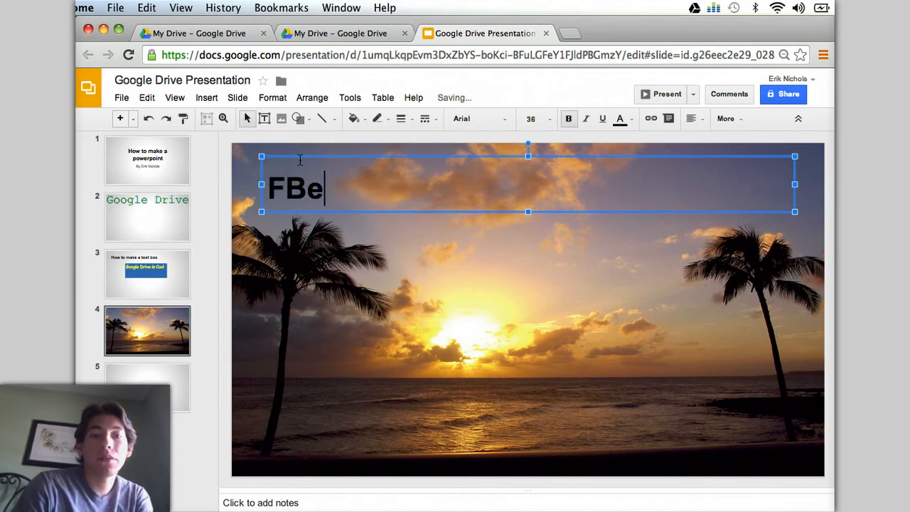
{"action": "type", "text": "Jgbebe"}
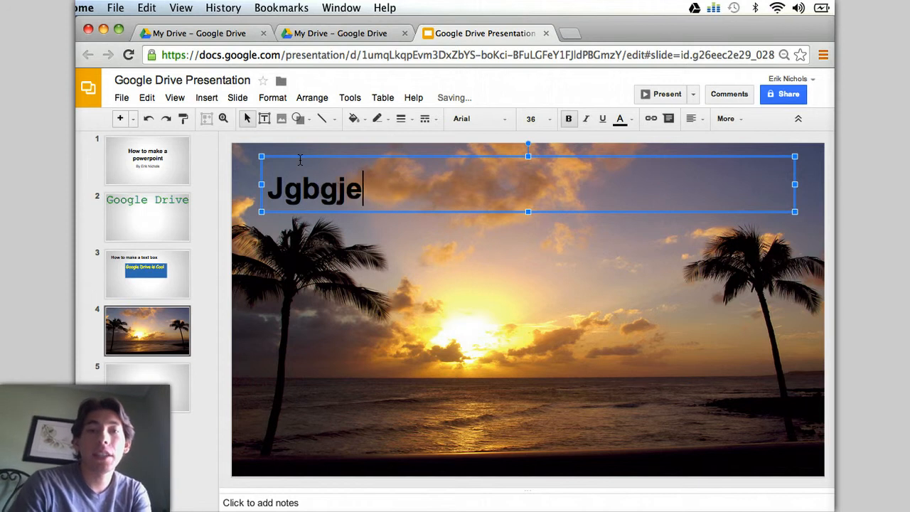
{"action": "key", "text": "BackSpace"}
{"action": "key", "text": "BackSpace"}
{"action": "key", "text": "BackSpace"}
{"action": "key", "text": "BackSpace"}
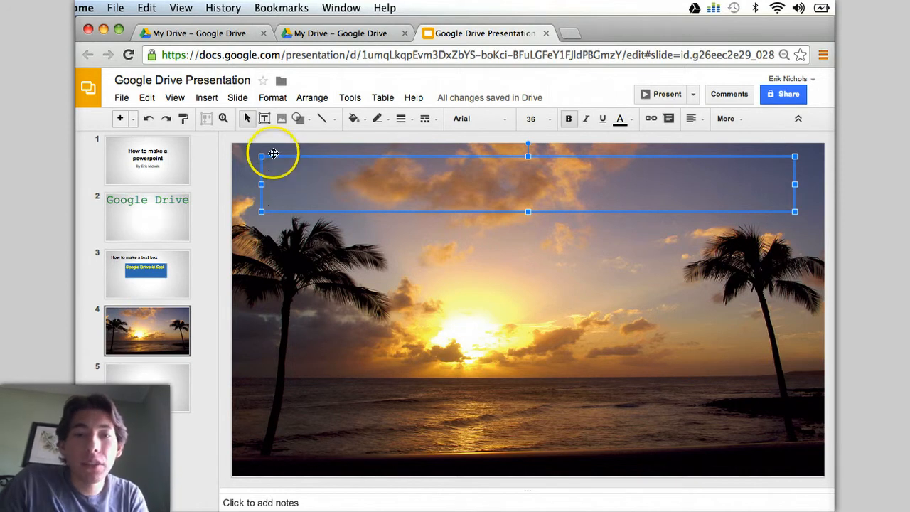
- Remove the title placeholder from slide 4
{"action": "left_click", "coordinate": [386, 291]}
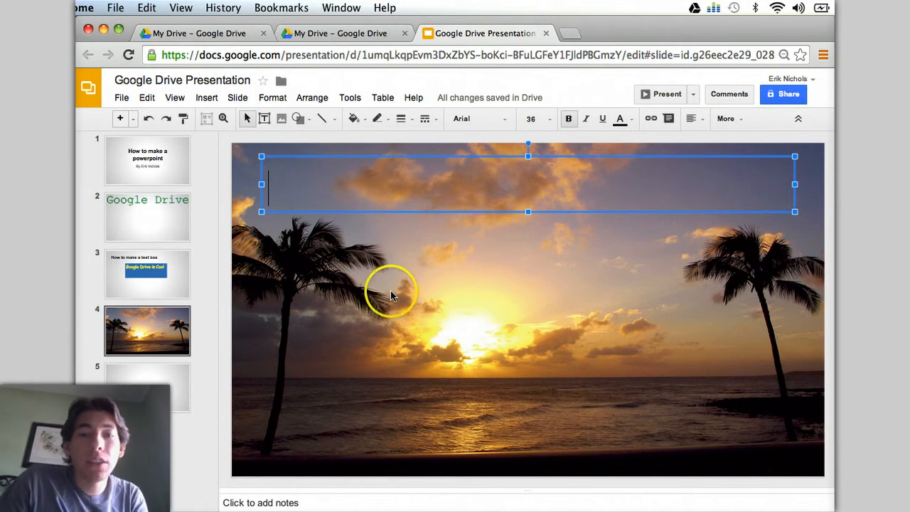
{"action": "left_click", "coordinate": [356, 189]}
{"action": "left_click", "coordinate": [268, 172]}
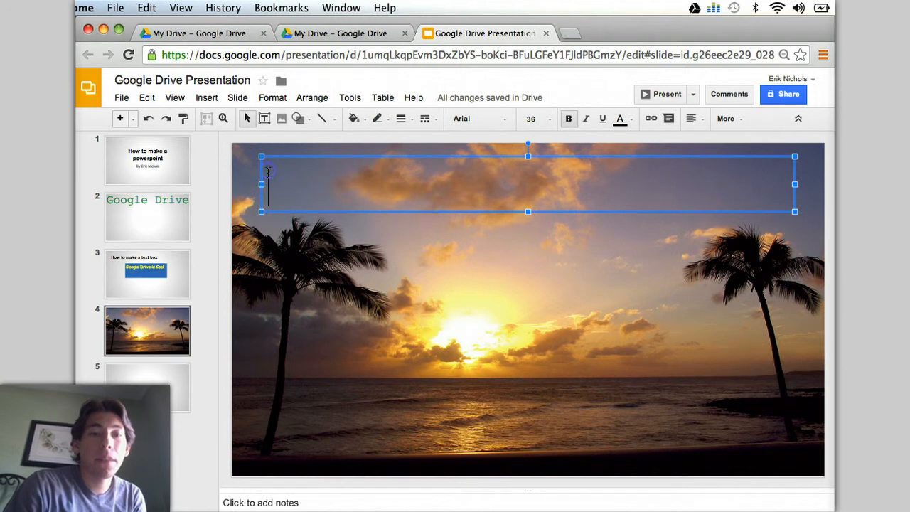
{"action": "left_click", "coordinate": [305, 161]}
{"action": "type", "text": "]"}
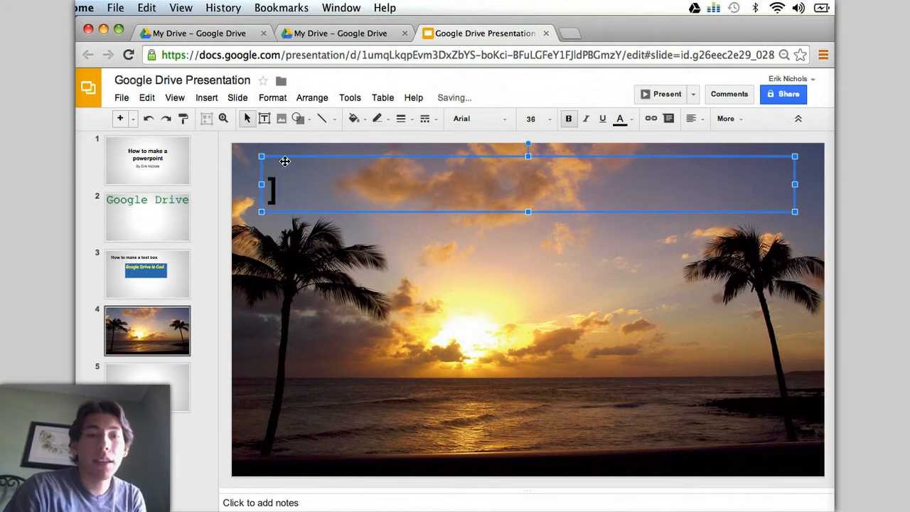
{"action": "key", "text": "Escape"}
{"action": "key", "text": "Escape"}
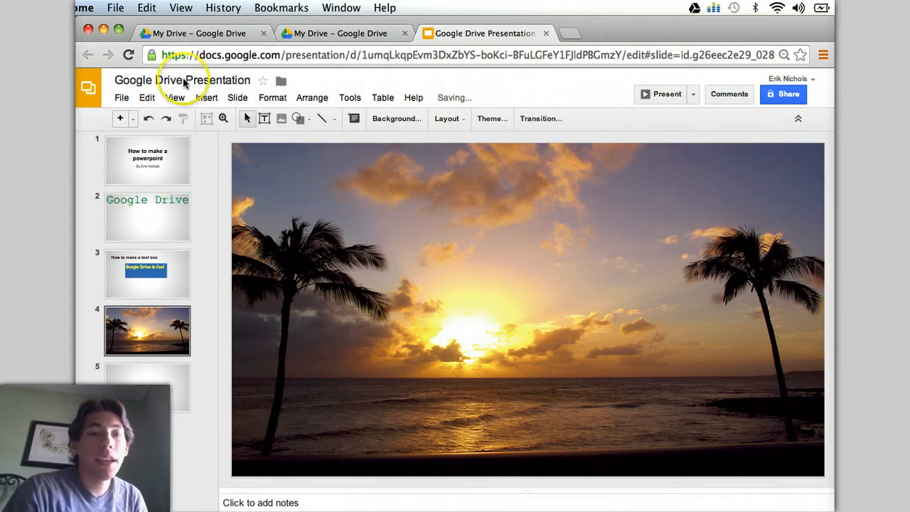
- Insert word art reading "Google Drive Presentation" on slide 4 and place it across the top of the slide
{"action": "left_click", "coordinate": [184, 101]}
{"action": "left_click", "coordinate": [206, 97]}
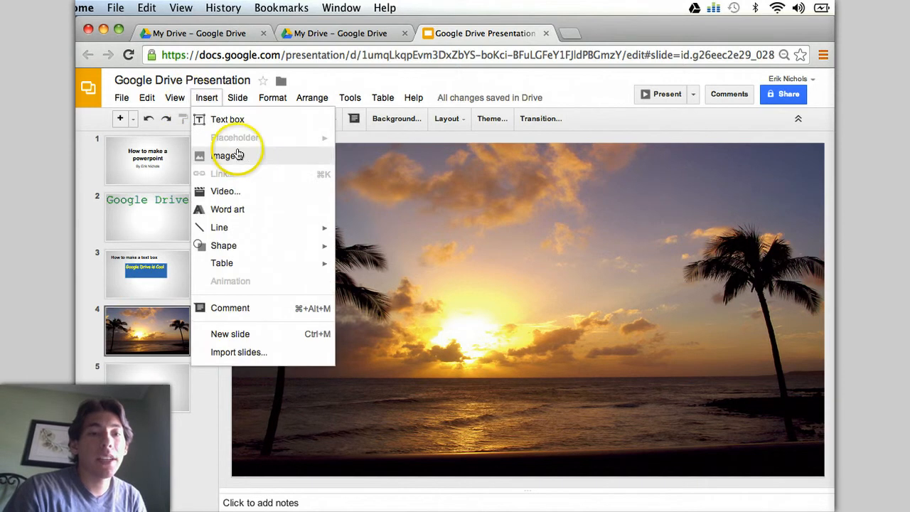
{"action": "left_click", "coordinate": [234, 209]}
{"action": "type", "text": "Goog"}
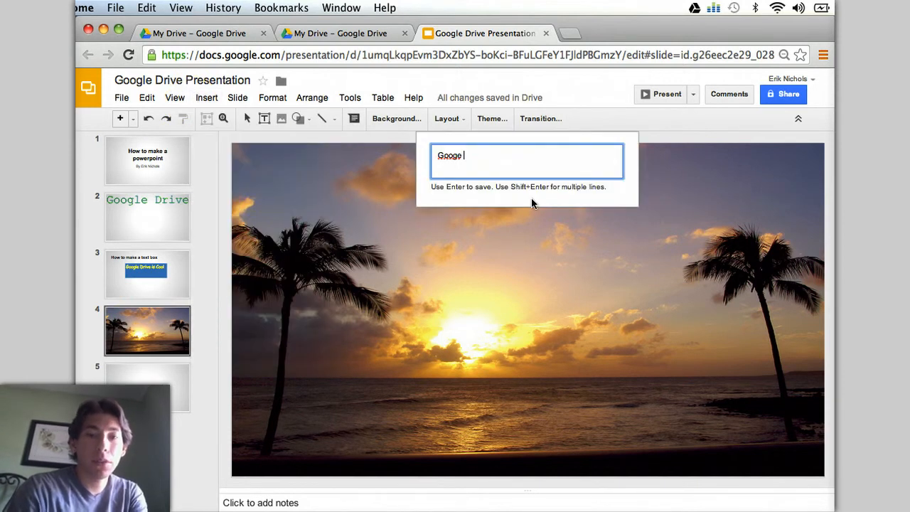
{"action": "type", "text": "le Dri"}
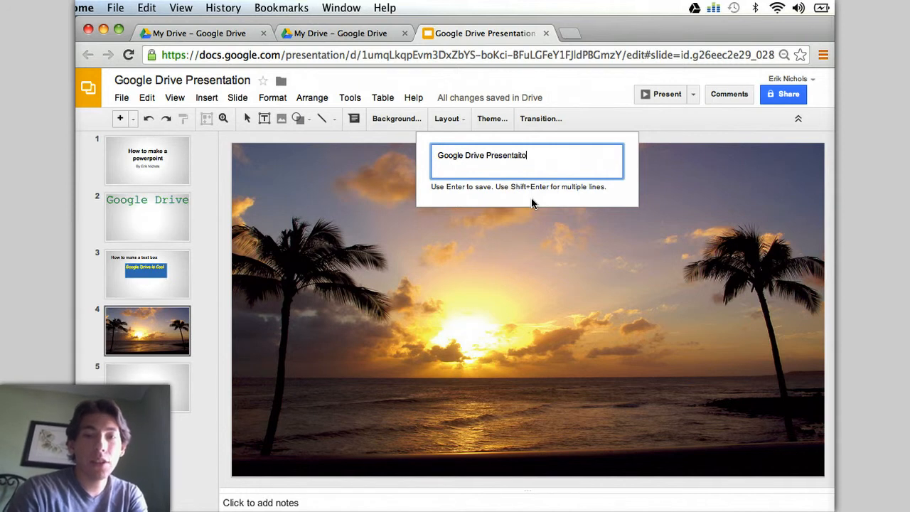
{"action": "type", "text": "ve Presentation"}
{"action": "key", "text": "Return"}
{"action": "left_click_drag", "start_coordinate": [517, 319], "coordinate": [512, 193]}
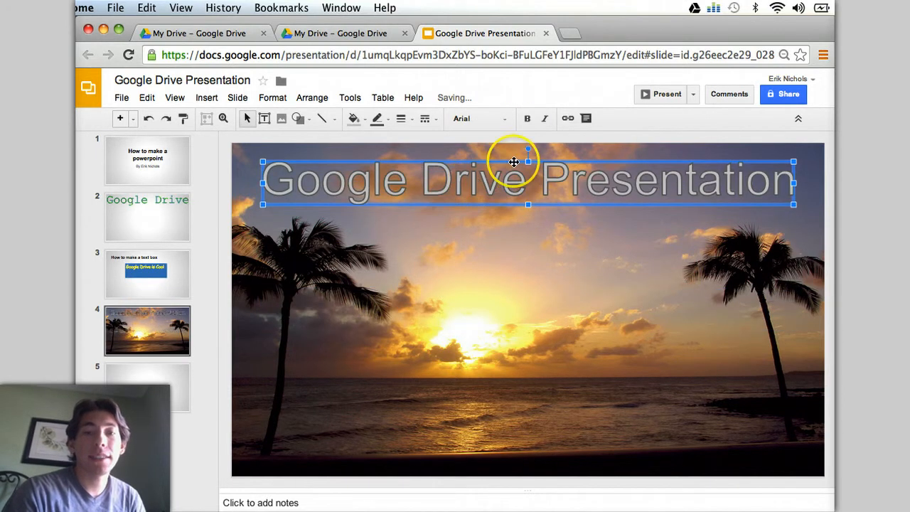
- Make the word art bold, narrow it slightly and reposition it to fit within the slide's width
{"action": "left_click", "coordinate": [528, 118]}
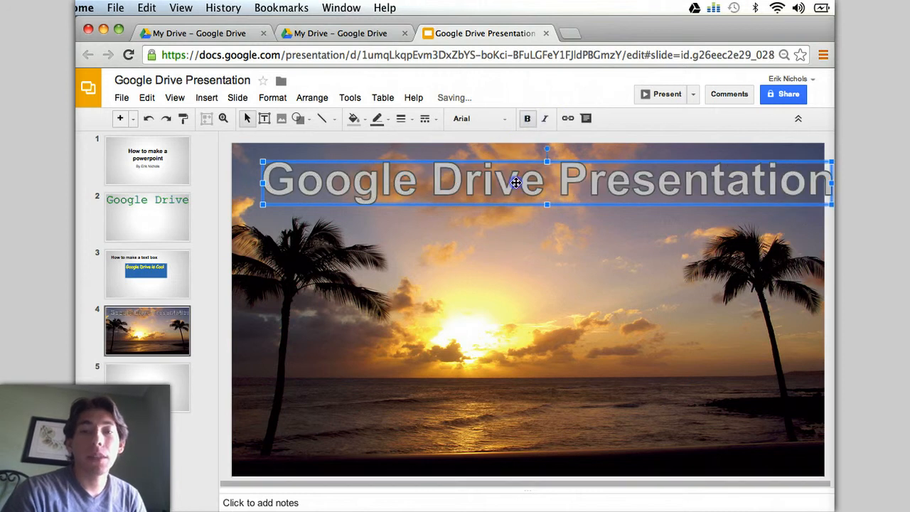
{"action": "left_click_drag", "start_coordinate": [499, 183], "coordinate": [472, 183]}
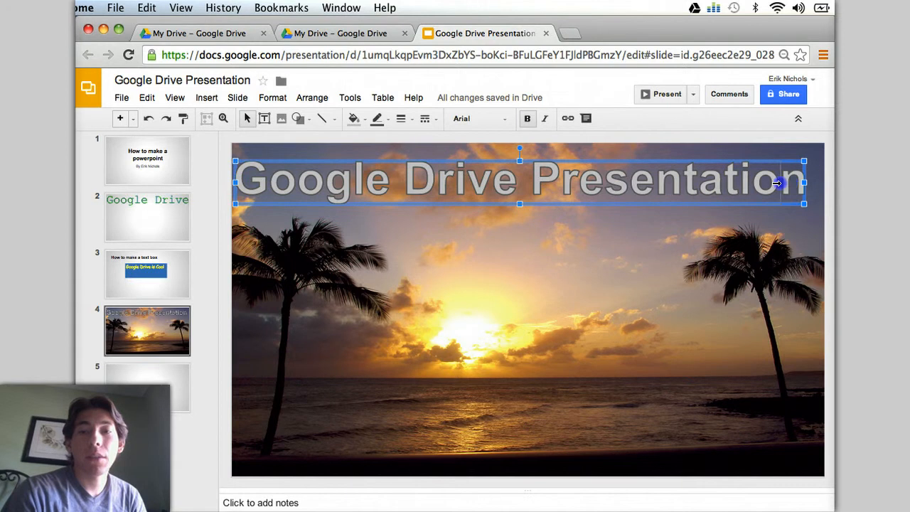
{"action": "left_click_drag", "start_coordinate": [778, 184], "coordinate": [755, 183]}
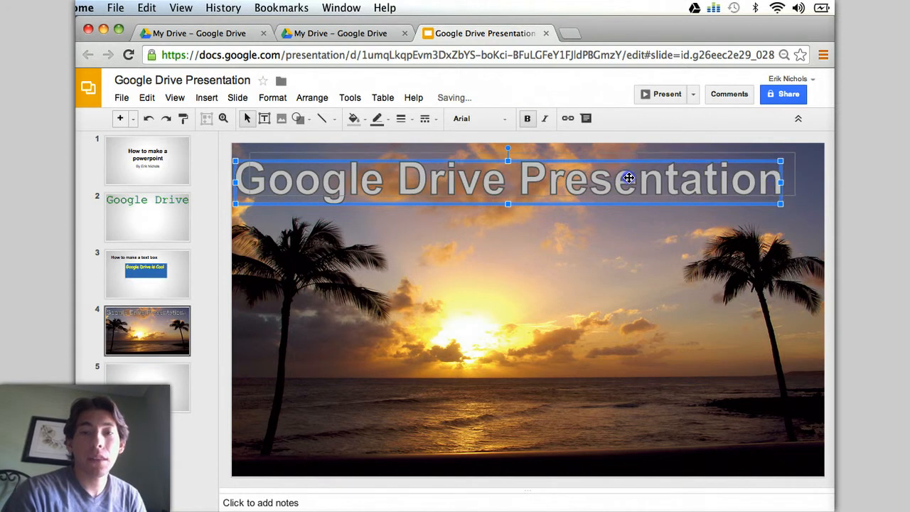
{"action": "left_click_drag", "start_coordinate": [629, 177], "coordinate": [646, 169]}
- Fill the word art with bright green and give its outline the same green
{"action": "left_click", "coordinate": [362, 118]}
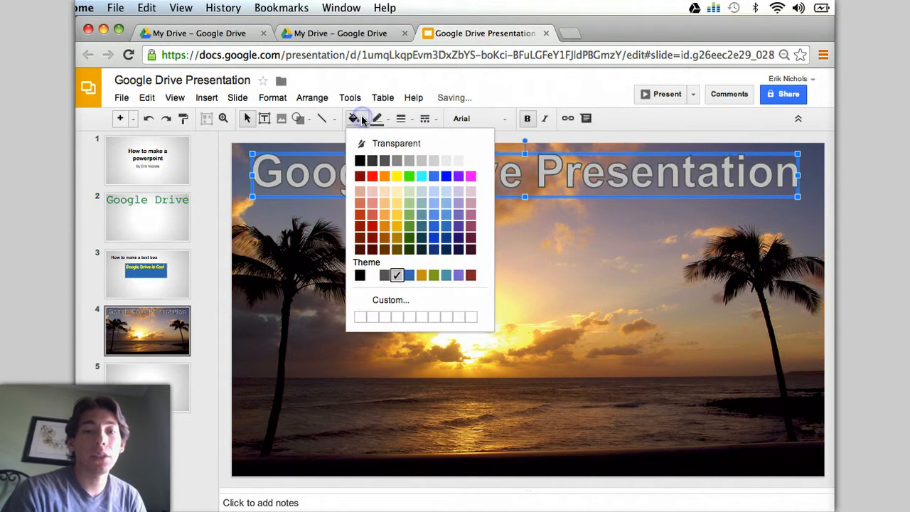
{"action": "left_click", "coordinate": [409, 176]}
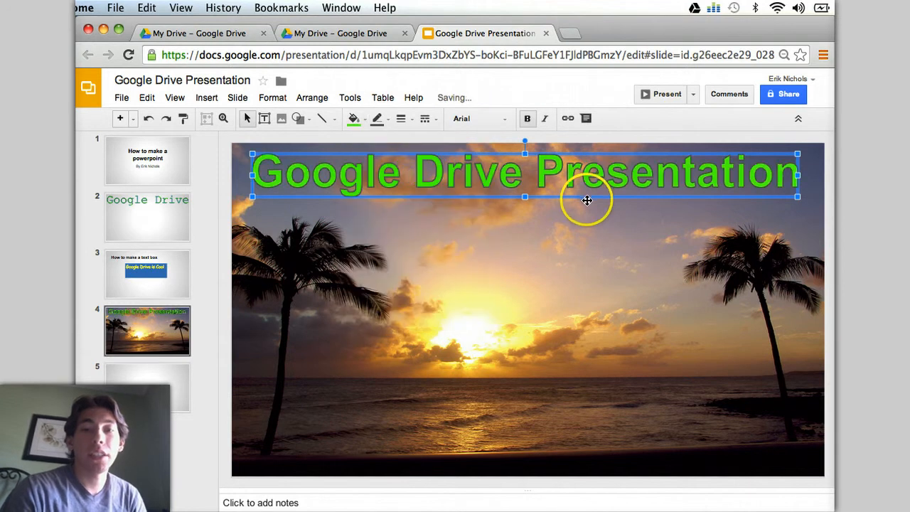
{"action": "left_click", "coordinate": [384, 120]}
{"action": "left_click", "coordinate": [432, 179]}
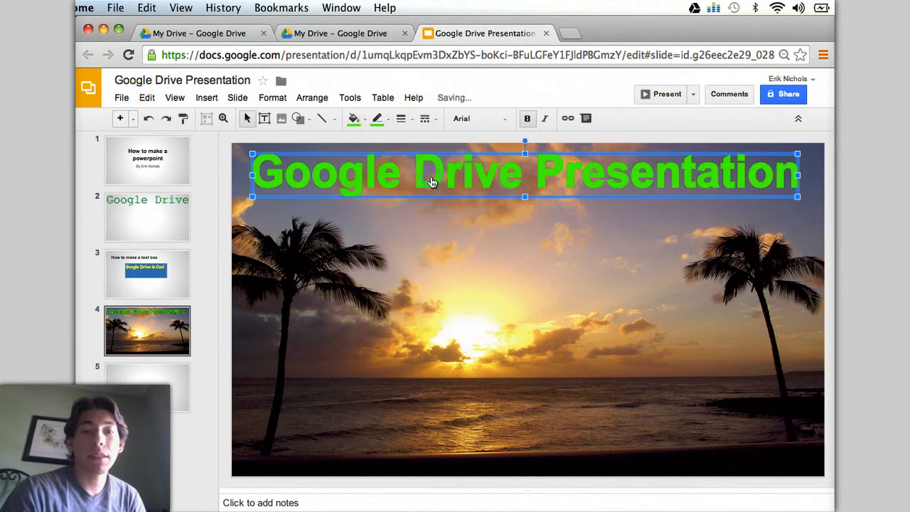
{"action": "left_click", "coordinate": [456, 193]}
{"action": "left_click", "coordinate": [464, 217]}
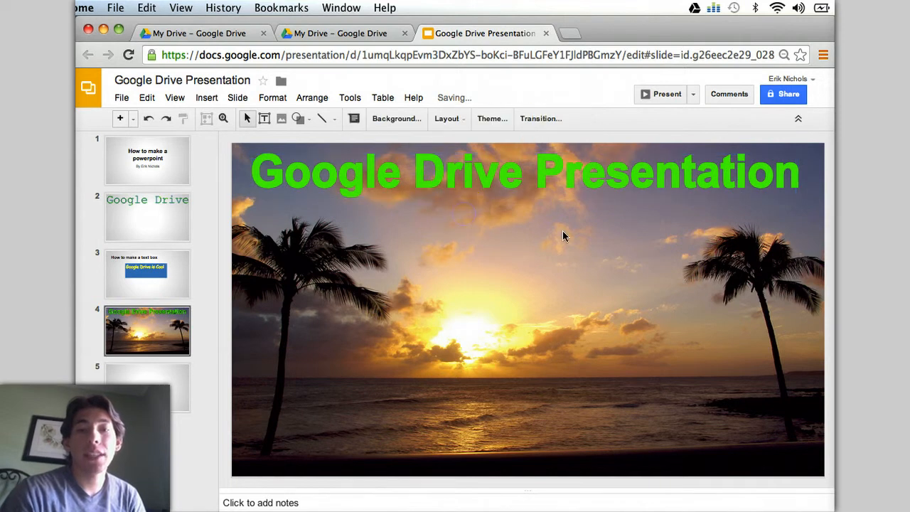
- Set the outline color of the "Google Drive Presentation" word art to blue
{"action": "left_click", "coordinate": [473, 173]}
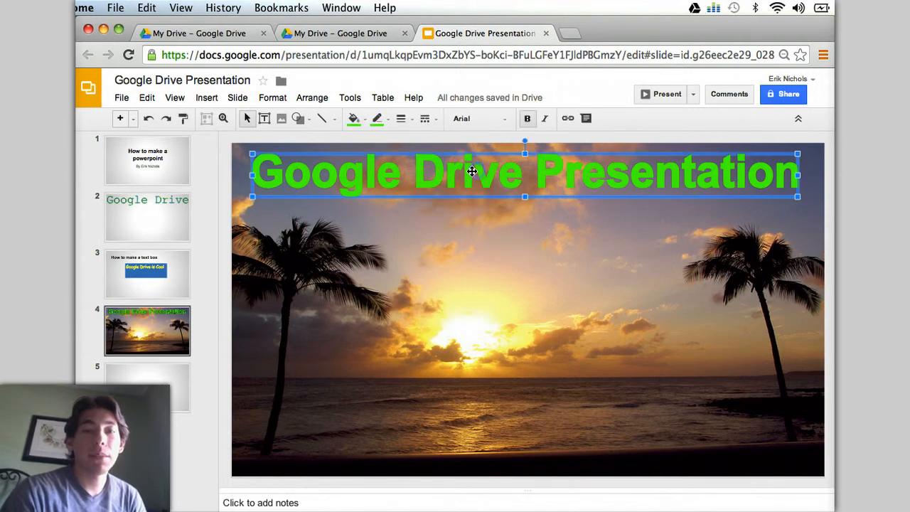
{"action": "left_click", "coordinate": [376, 118]}
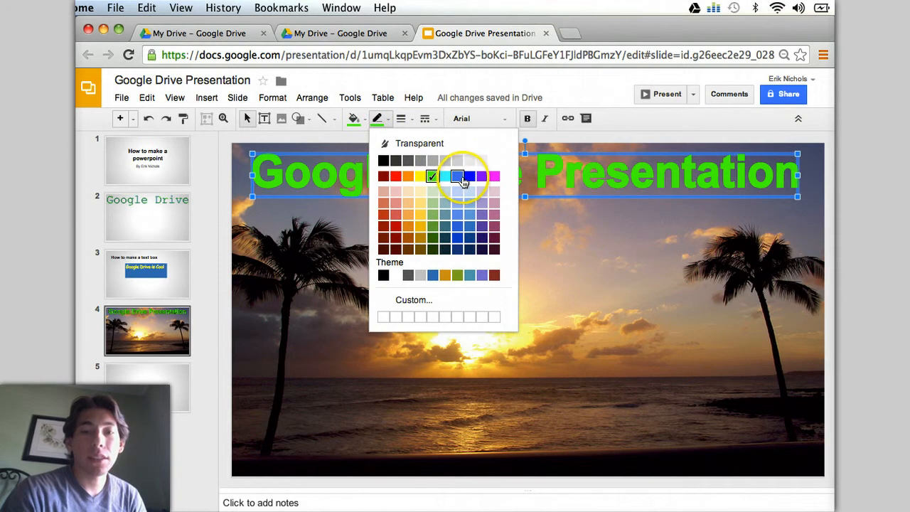
{"action": "left_click", "coordinate": [458, 177]}
{"action": "left_click", "coordinate": [524, 272]}
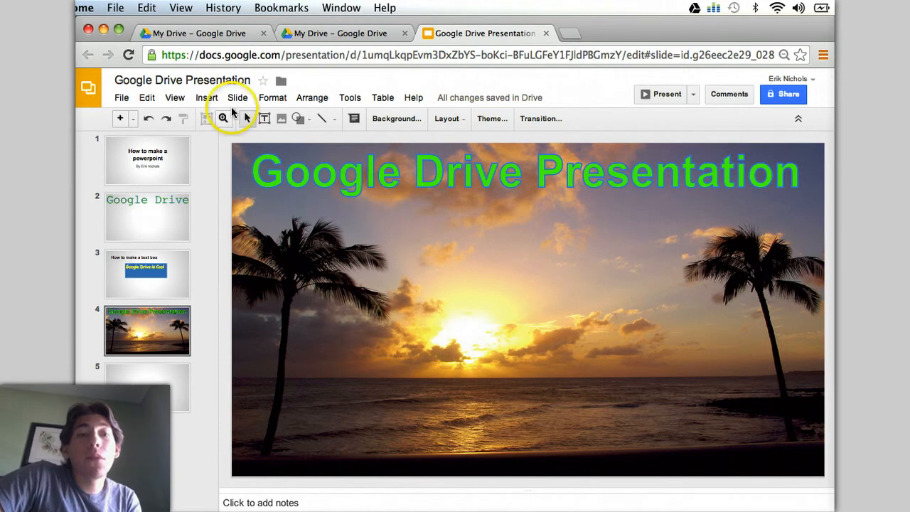
- Add a white-filled text box reading "Google search is Cool" in the middle of slide 4
{"action": "left_click", "coordinate": [207, 99]}
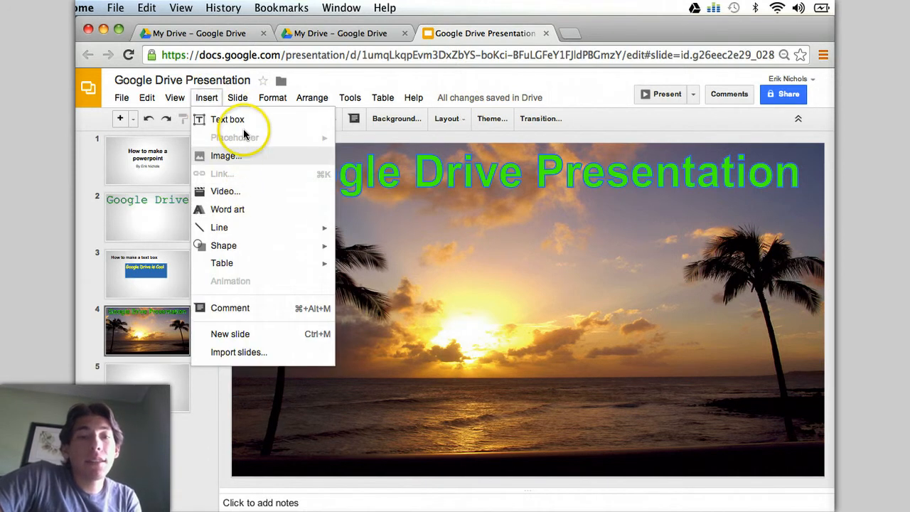
{"action": "left_click", "coordinate": [227, 120]}
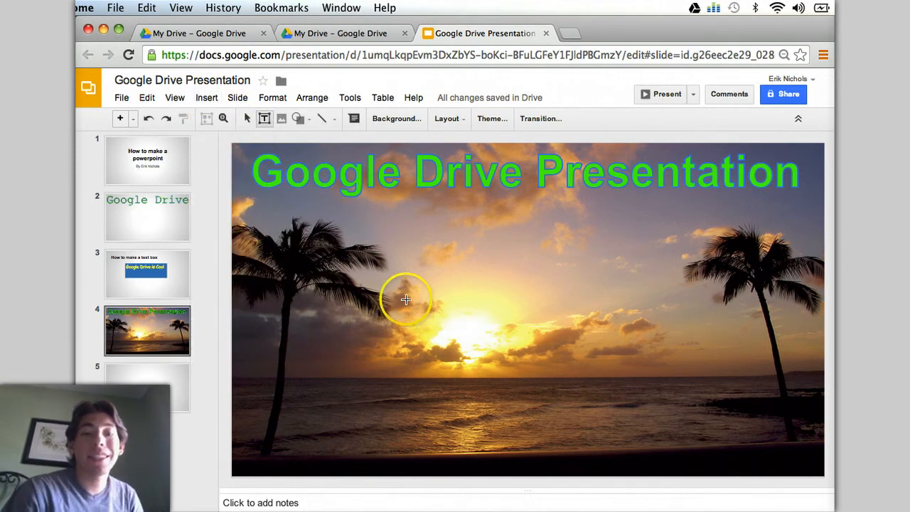
{"action": "left_click_drag", "start_coordinate": [417, 246], "coordinate": [634, 355]}
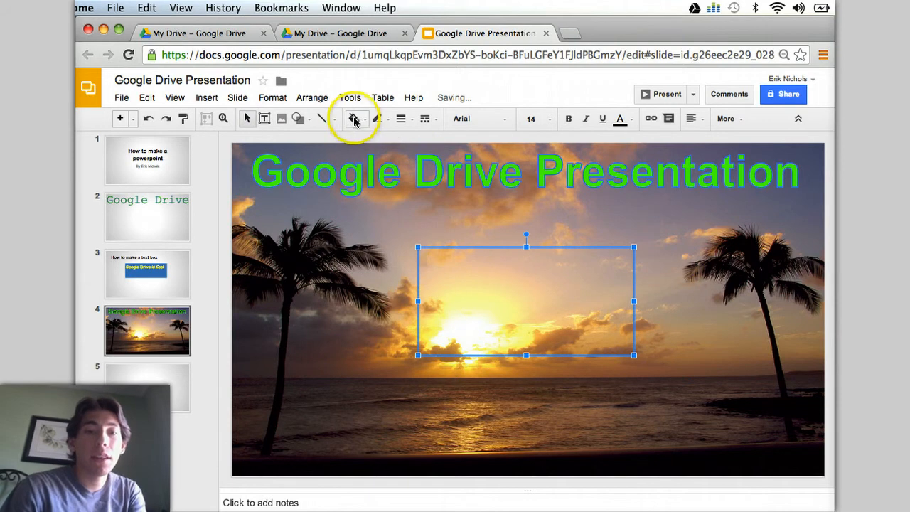
{"action": "left_click", "coordinate": [353, 119]}
{"action": "left_click", "coordinate": [470, 160]}
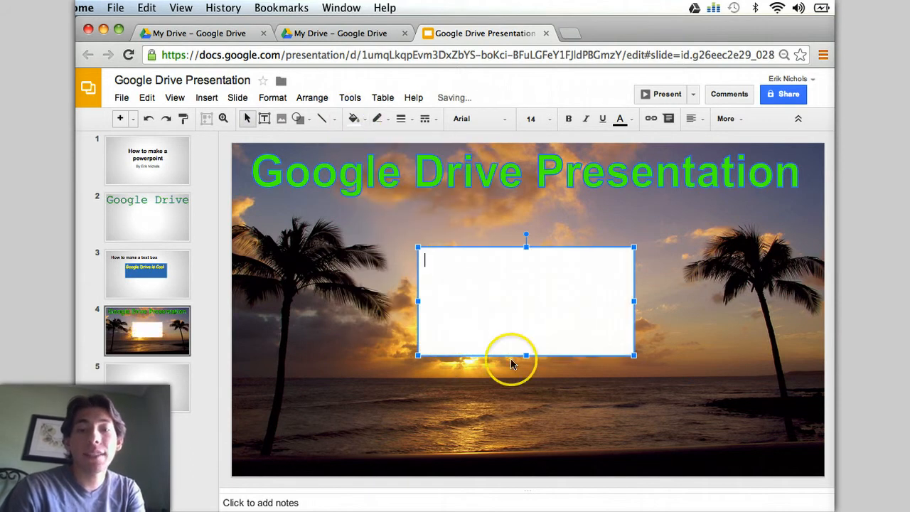
{"action": "left_click_drag", "start_coordinate": [534, 248], "coordinate": [526, 252]}
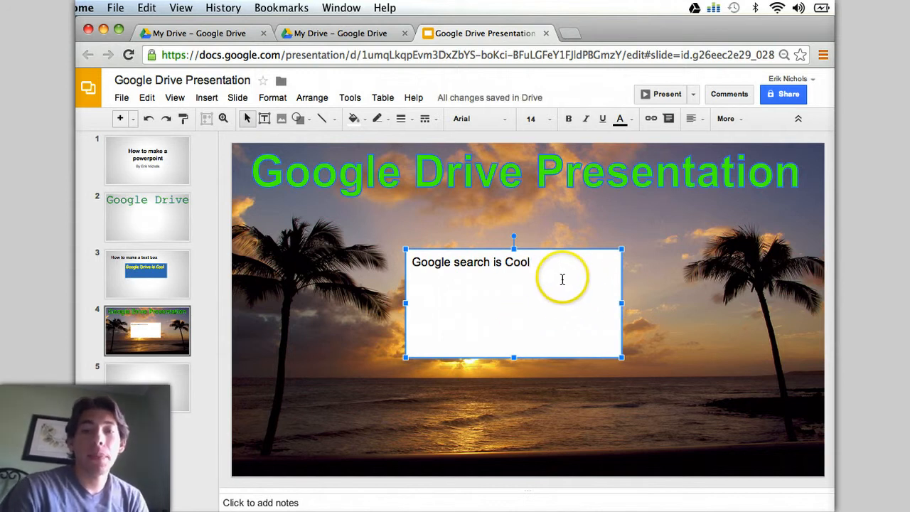
- Try the blue theme color as the text box fill and return the fill to white
{"action": "left_click", "coordinate": [355, 119]}
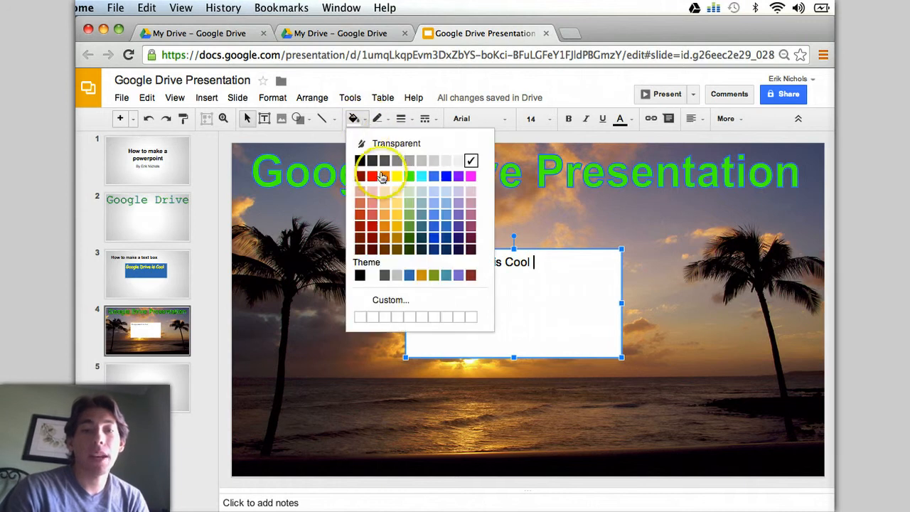
{"action": "left_click", "coordinate": [408, 277]}
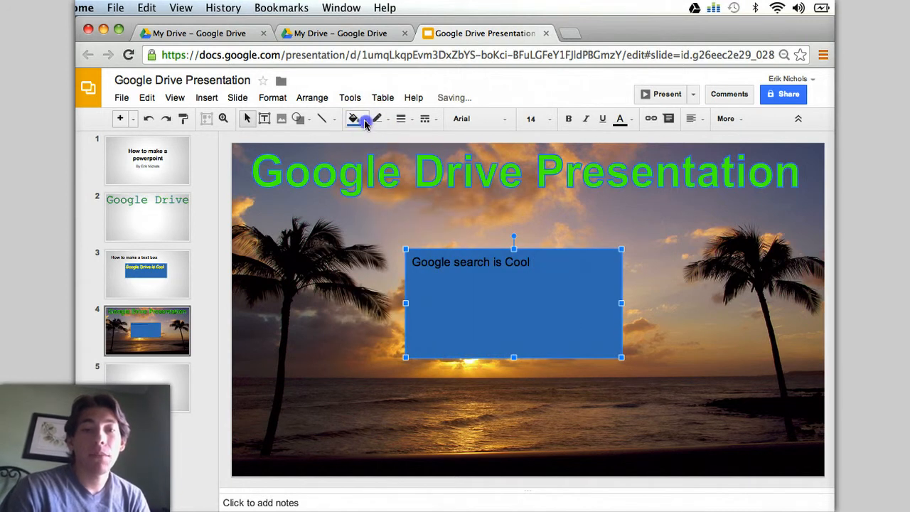
{"action": "left_click", "coordinate": [364, 122]}
{"action": "left_click", "coordinate": [471, 158]}
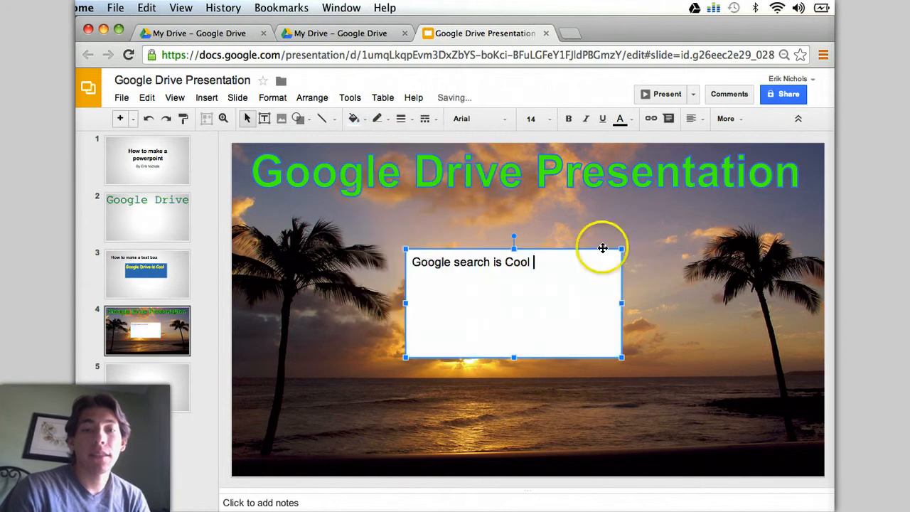
- Format the "Google search is Cool" text in the white box as size 30 Comic Sans
{"action": "left_click_drag", "start_coordinate": [538, 261], "coordinate": [422, 253]}
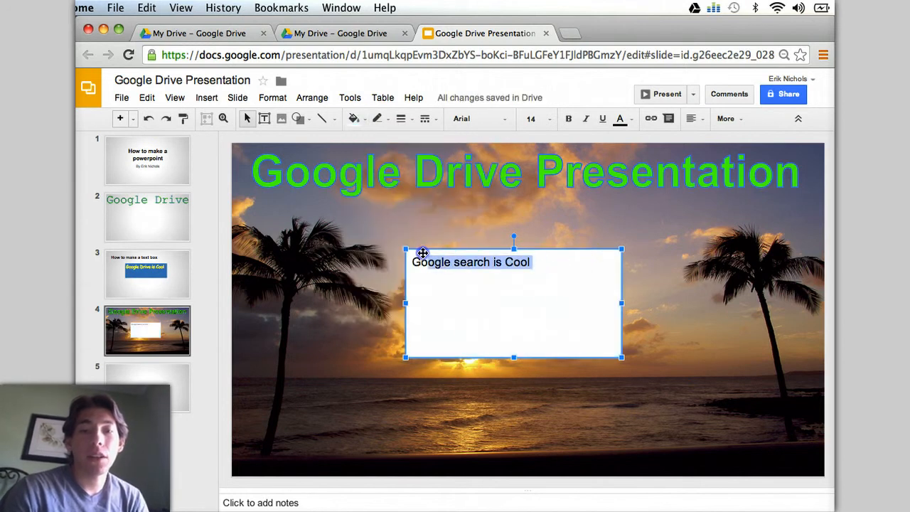
{"action": "left_click", "coordinate": [551, 121]}
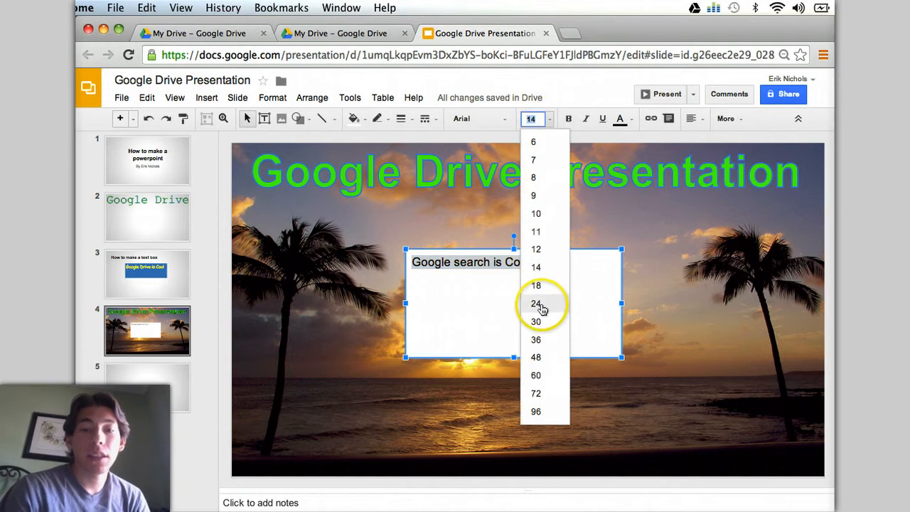
{"action": "left_click", "coordinate": [539, 320]}
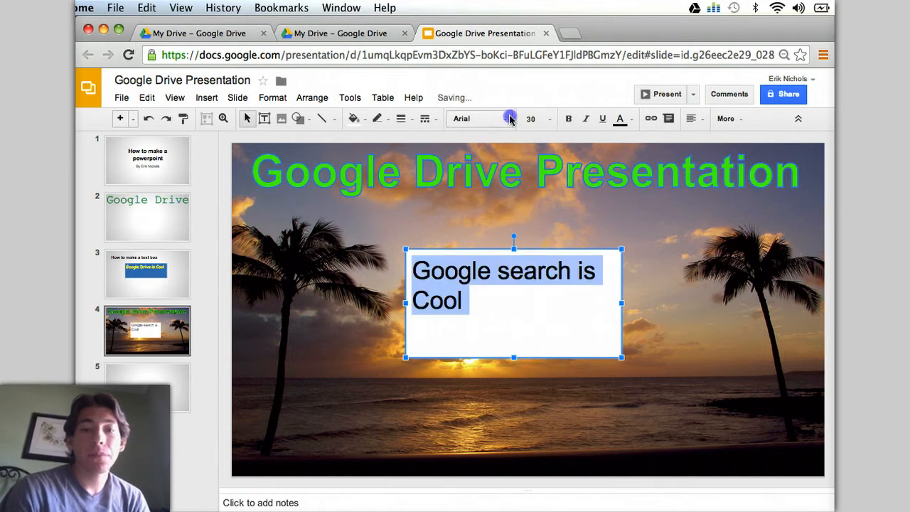
{"action": "left_click", "coordinate": [507, 118]}
{"action": "left_click", "coordinate": [508, 308]}
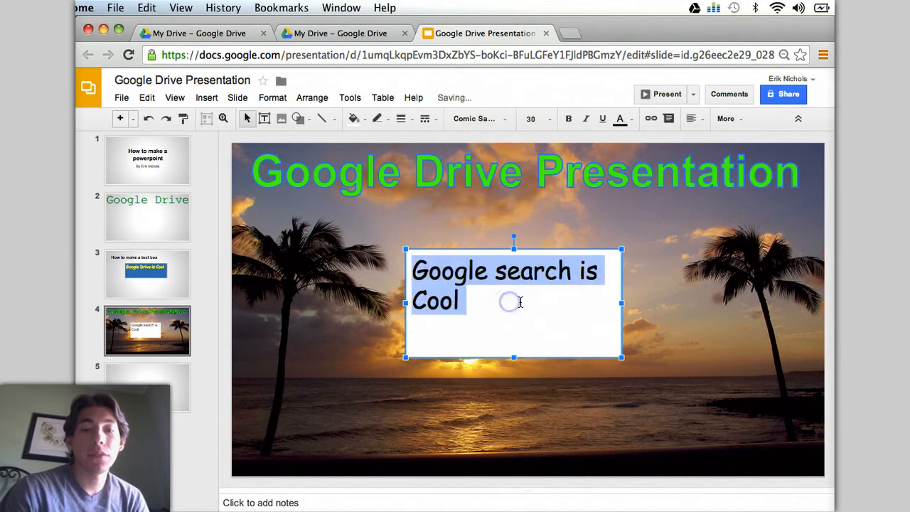
{"action": "left_click", "coordinate": [664, 296]}
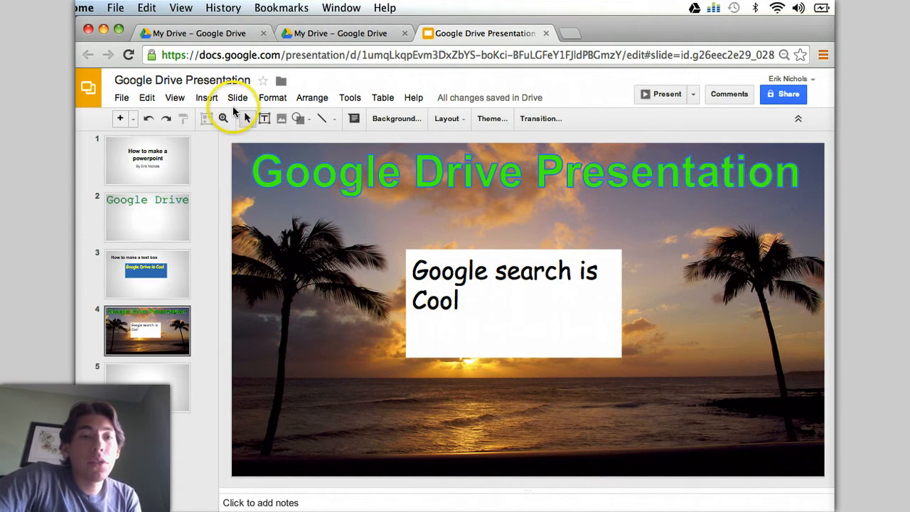
- Apply the Cube transition to slide 3, "How to make a text box"
{"action": "left_click", "coordinate": [179, 259]}
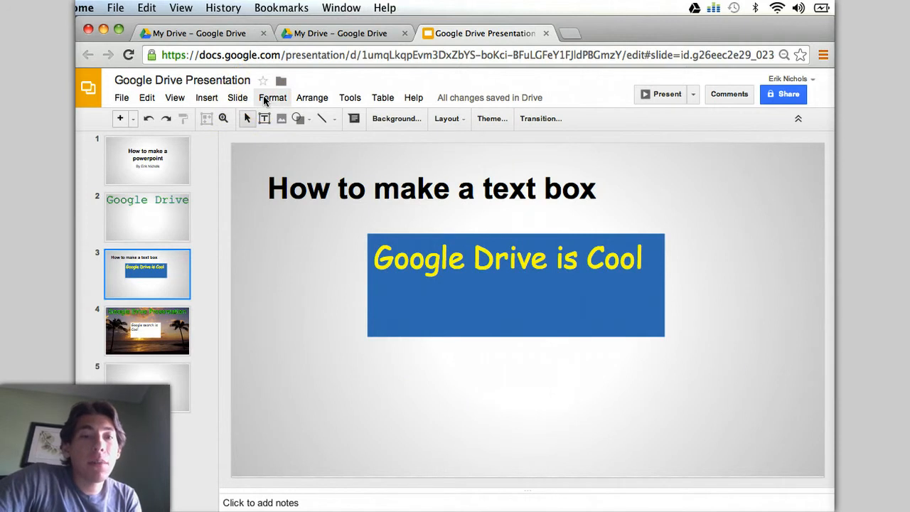
{"action": "left_click", "coordinate": [237, 98]}
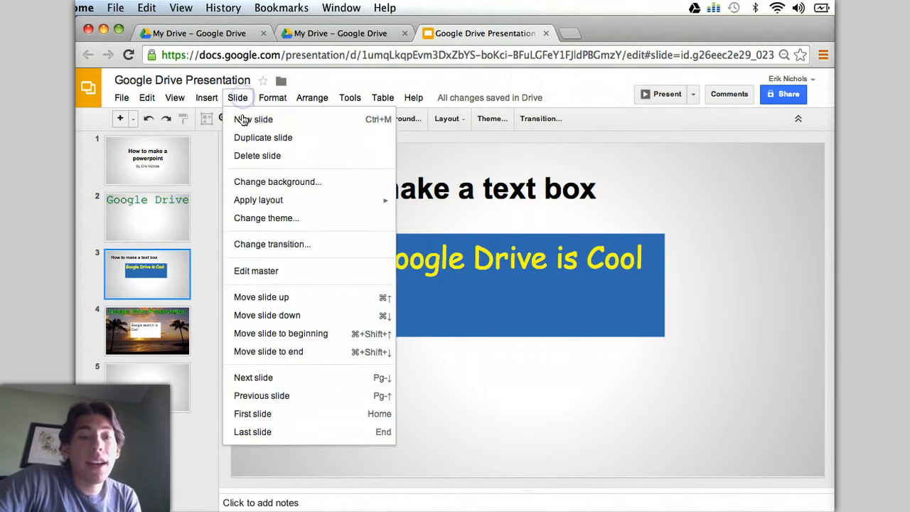
{"action": "left_click", "coordinate": [254, 247]}
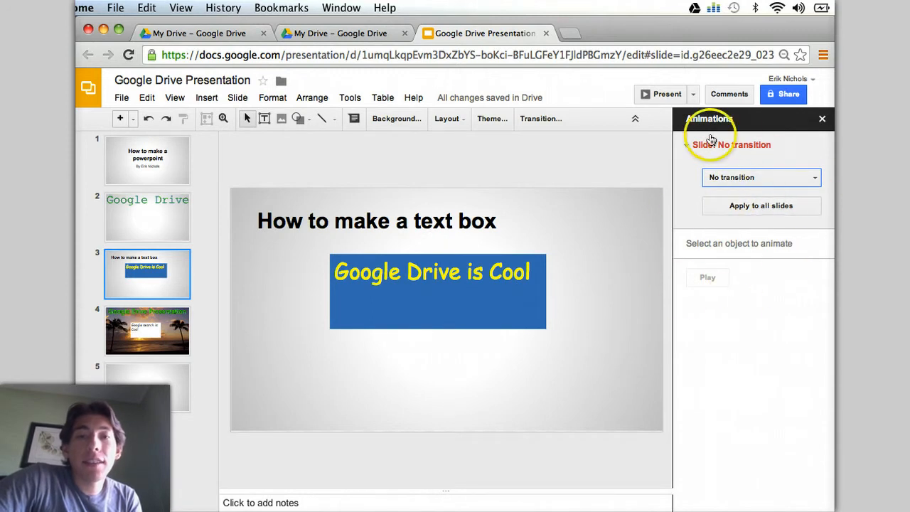
{"action": "left_click", "coordinate": [815, 177]}
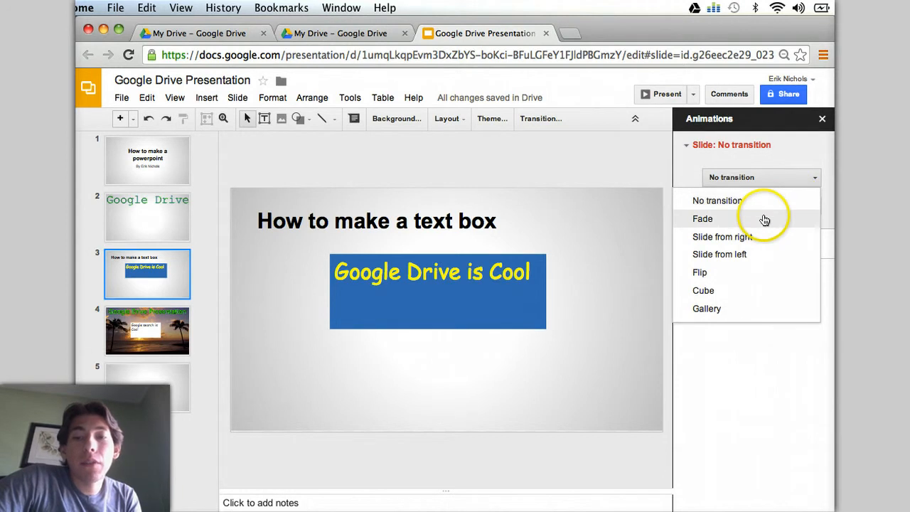
{"action": "left_click", "coordinate": [758, 287]}
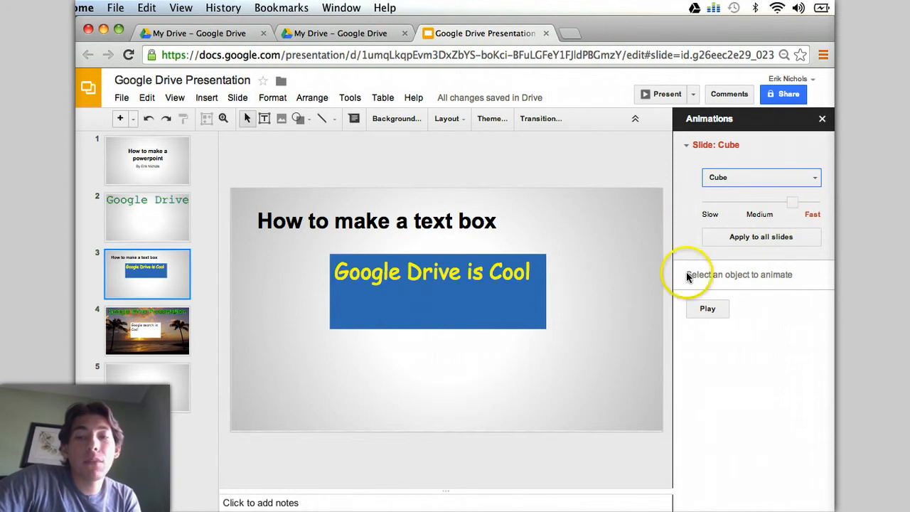
- Preview slide 3's Cube transition, stop the playback and set the transition speed to Medium
{"action": "left_click", "coordinate": [696, 308]}
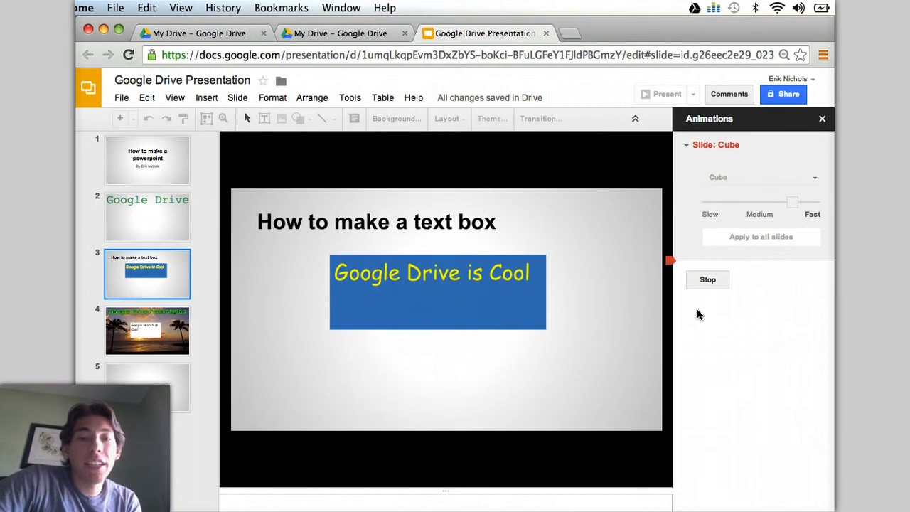
{"action": "left_click", "coordinate": [710, 281]}
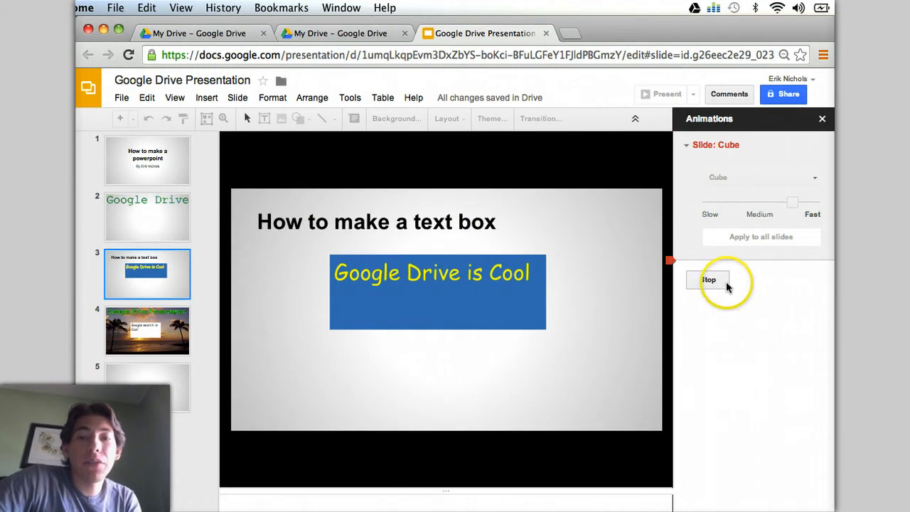
{"action": "left_click", "coordinate": [812, 197]}
{"action": "left_click_drag", "start_coordinate": [812, 197], "coordinate": [764, 204]}
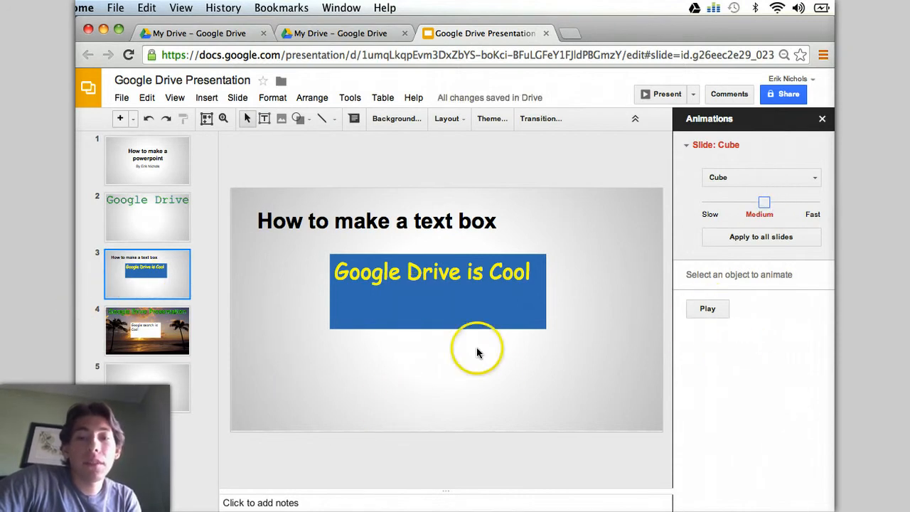
- Give slide 4 a Cube transition at Medium speed, about 2.8 s, preview it and close the animation settings
{"action": "left_click", "coordinate": [178, 315]}
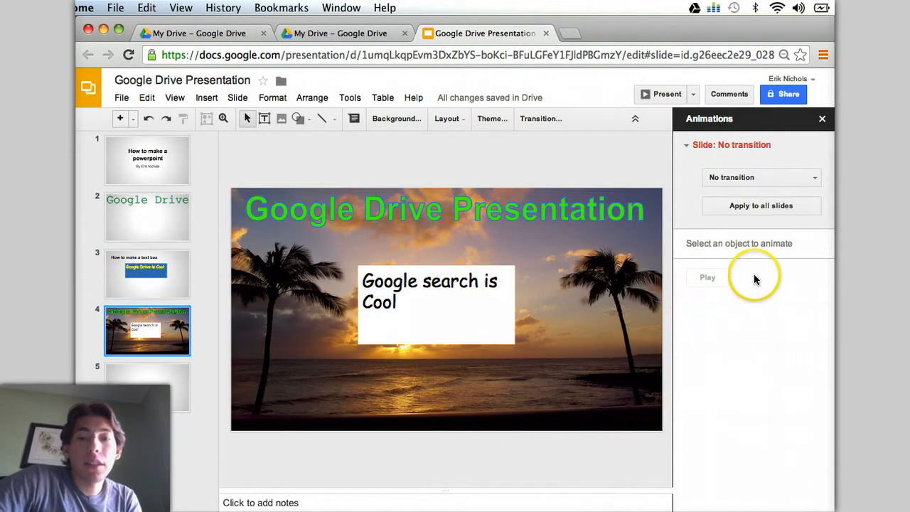
{"action": "left_click", "coordinate": [766, 178]}
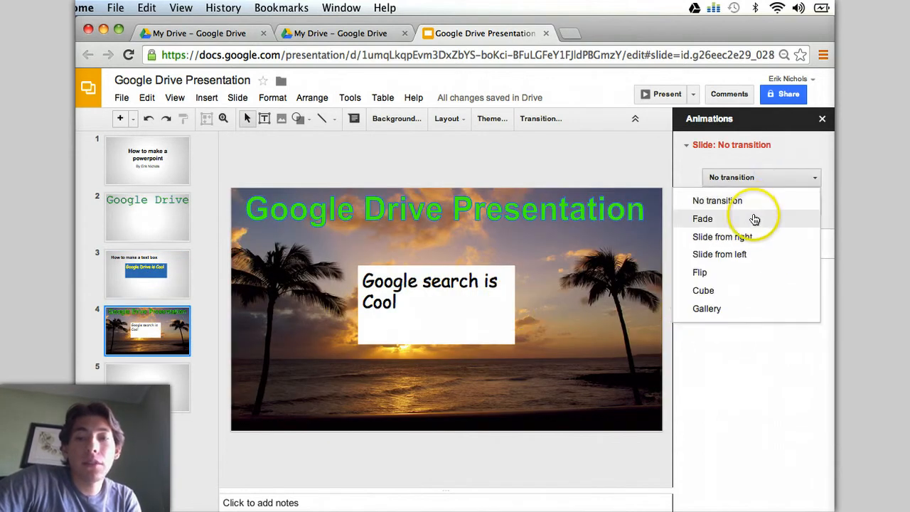
{"action": "left_click", "coordinate": [754, 290]}
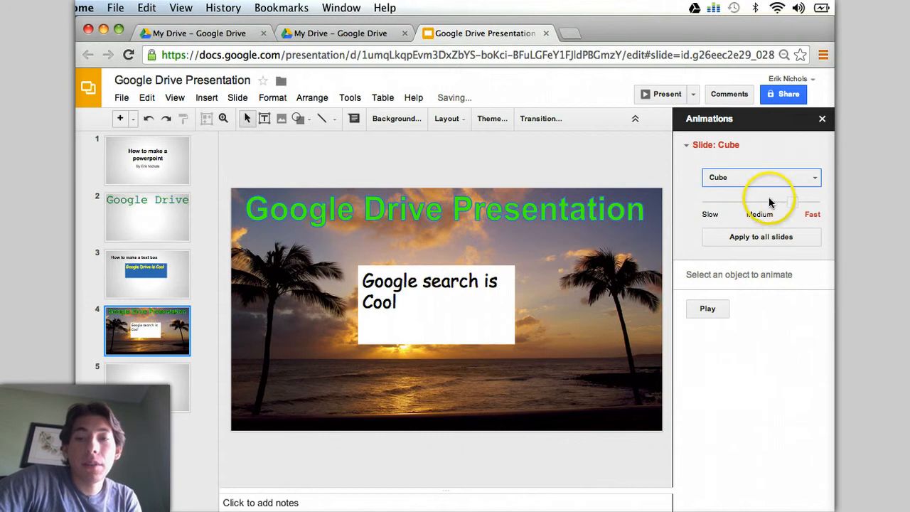
{"action": "left_click_drag", "start_coordinate": [790, 202], "coordinate": [752, 202]}
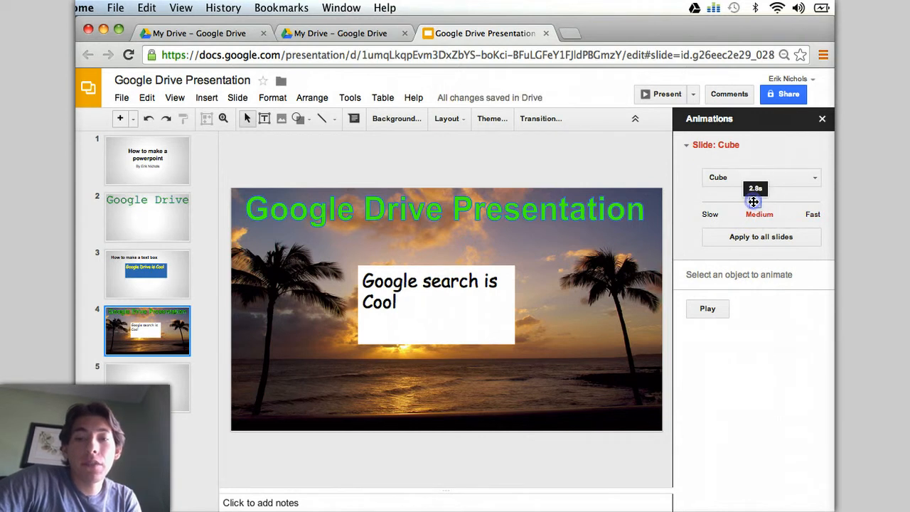
{"action": "left_click", "coordinate": [716, 311]}
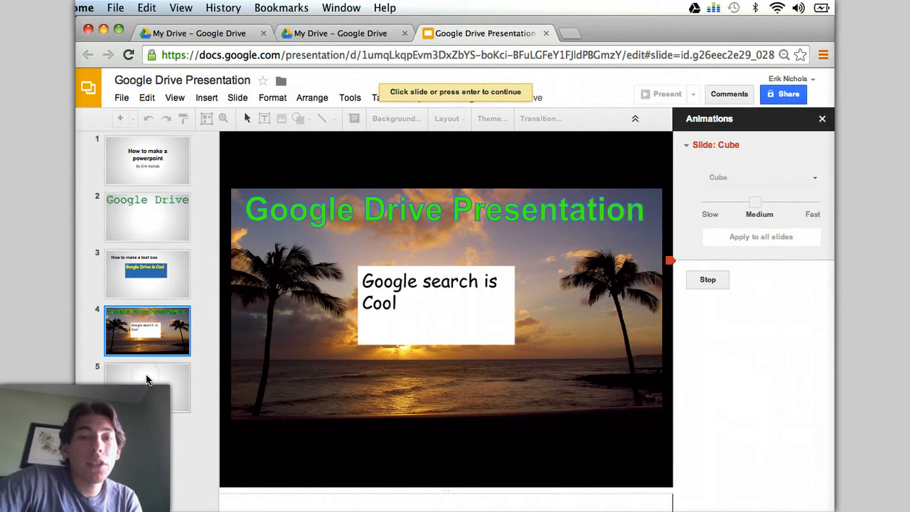
{"action": "left_click", "coordinate": [825, 123]}
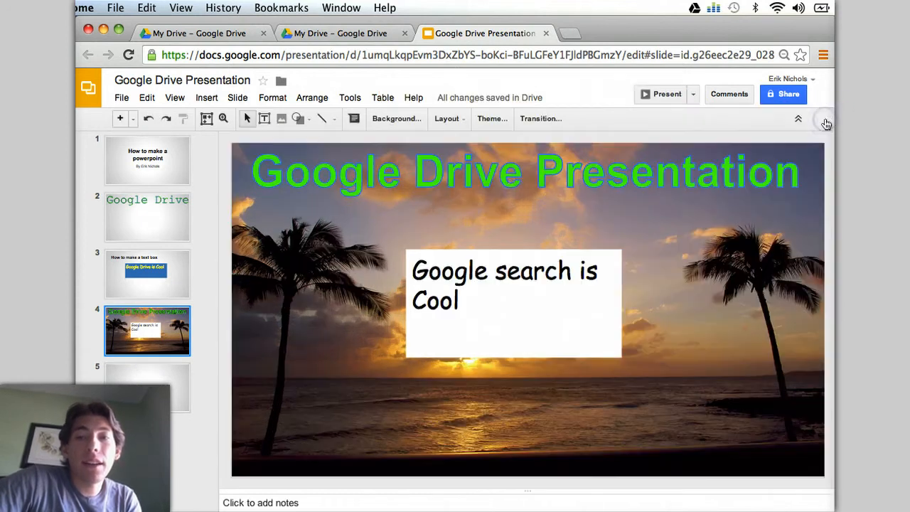